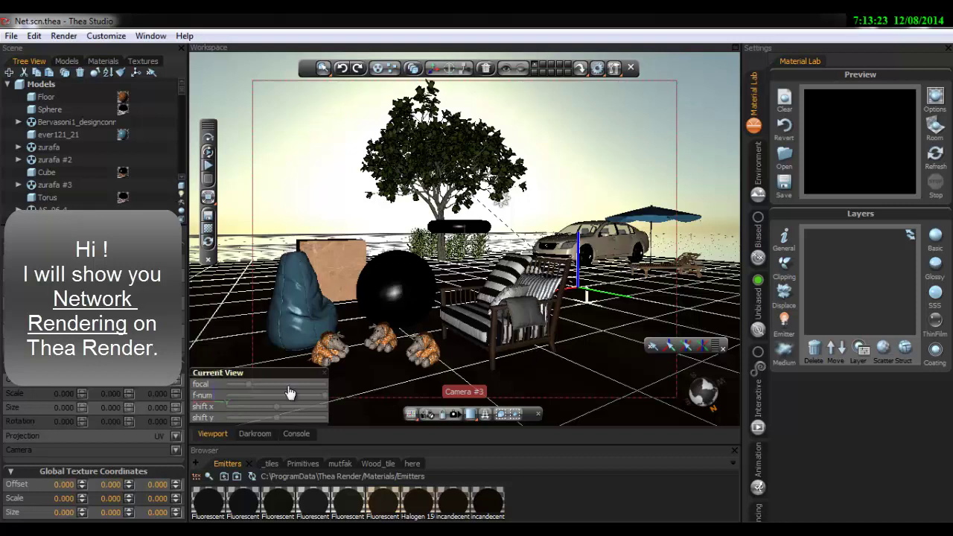
# Check the Darkroom network node table, then return to the 3D scene view
pyautogui.click(255, 433)
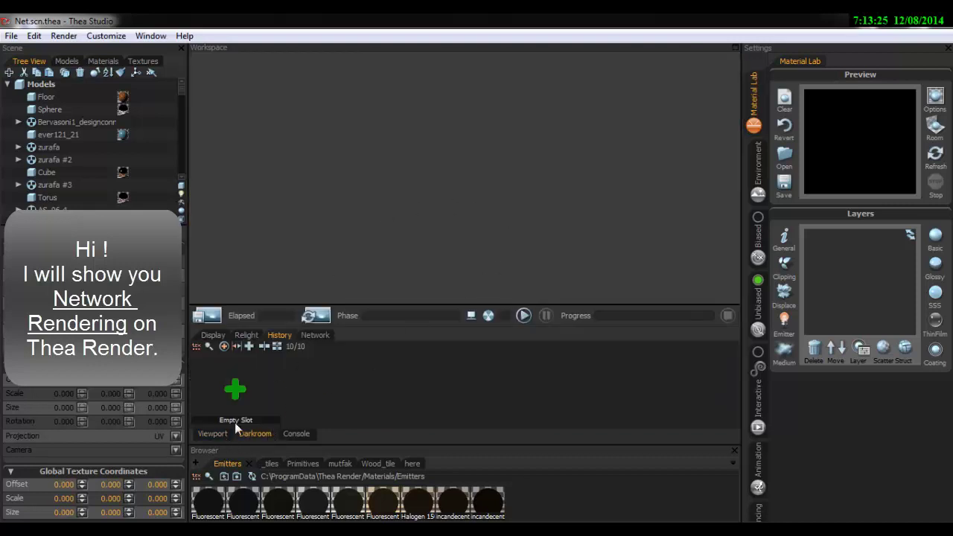
pyautogui.click(313, 334)
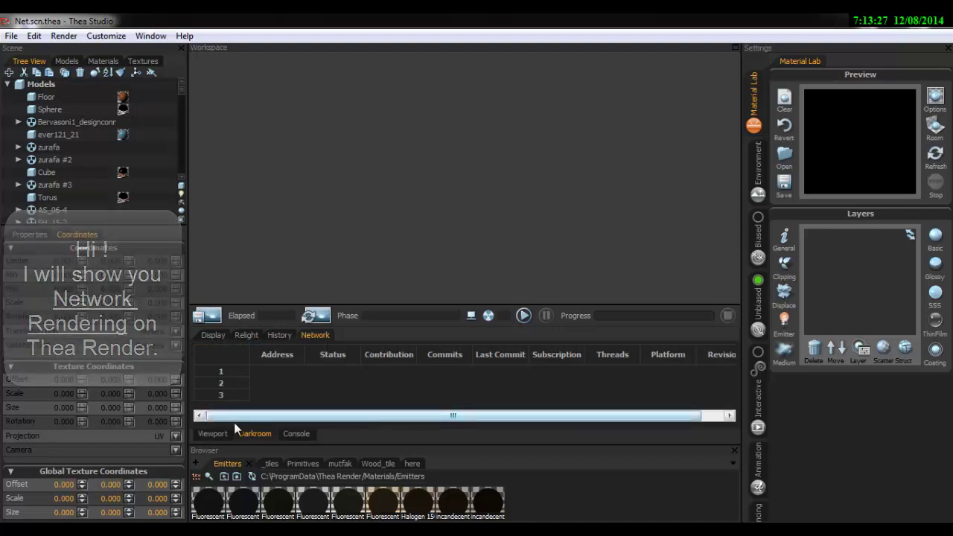
pyautogui.click(209, 434)
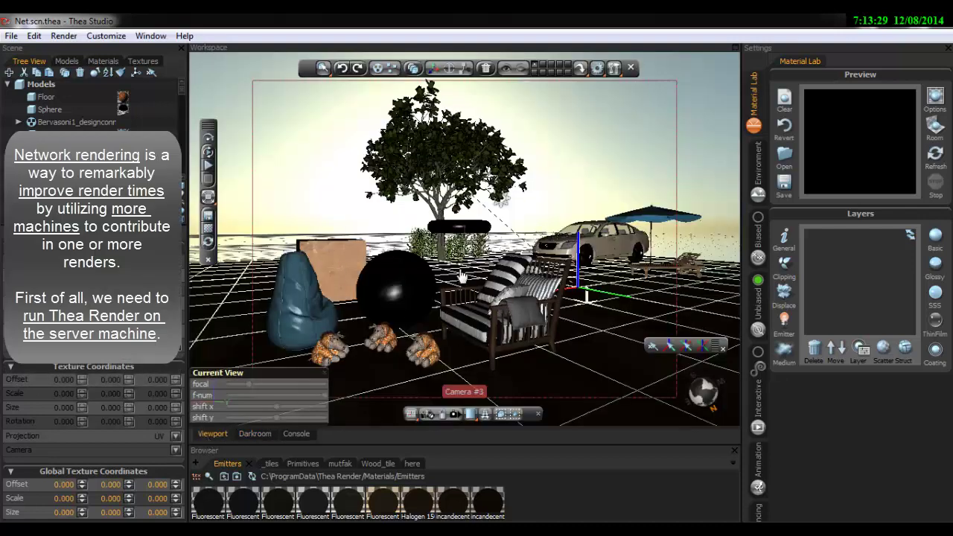
# Run the Help menu's Server Beacon to broadcast this machine's server identity, then cancel it
pyautogui.click(155, 36)
pyautogui.moveTo(184, 35)
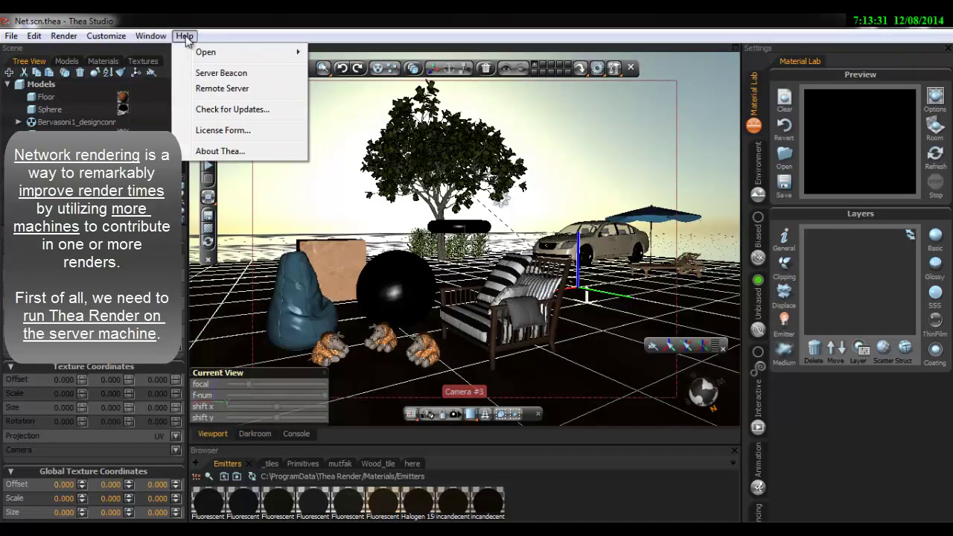
pyautogui.click(205, 71)
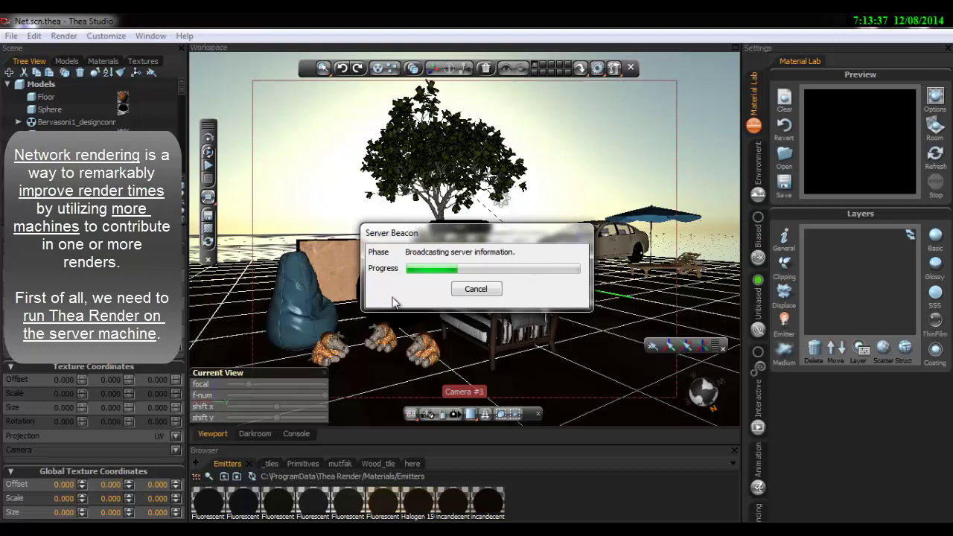
pyautogui.click(485, 294)
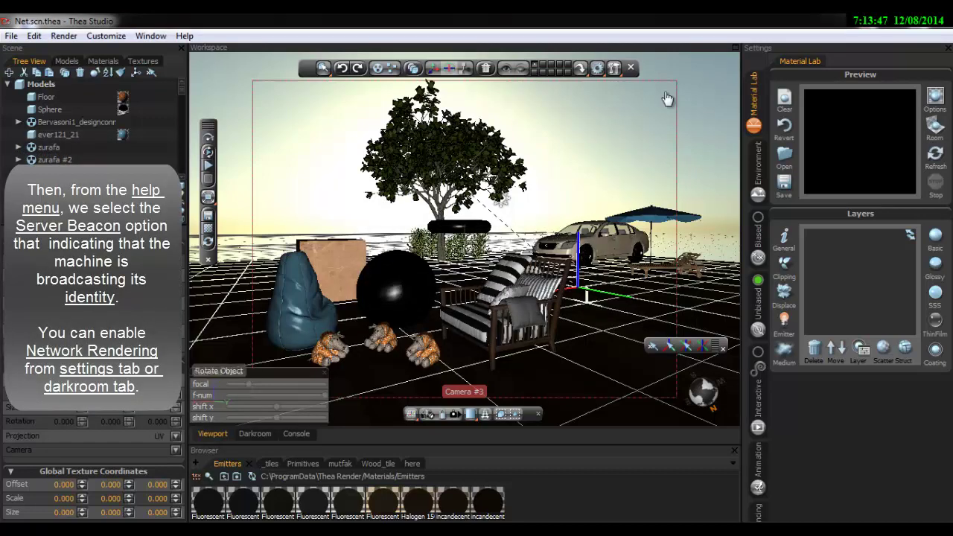
# Set Unbiased Distribution > Network to Server, then open Start Render from the Darkroom tab
pyautogui.click(757, 172)
pyautogui.click(757, 228)
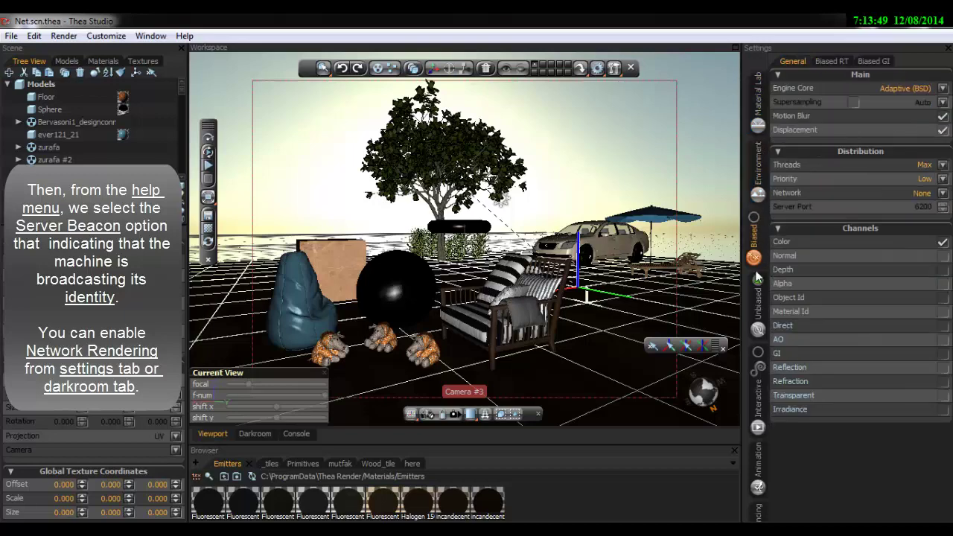
pyautogui.click(758, 308)
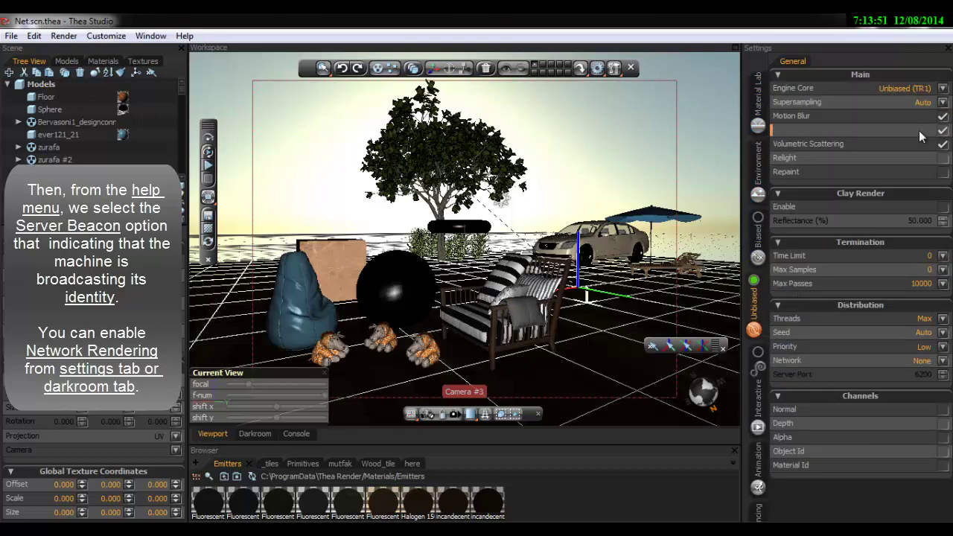
pyautogui.click(943, 360)
pyautogui.click(874, 381)
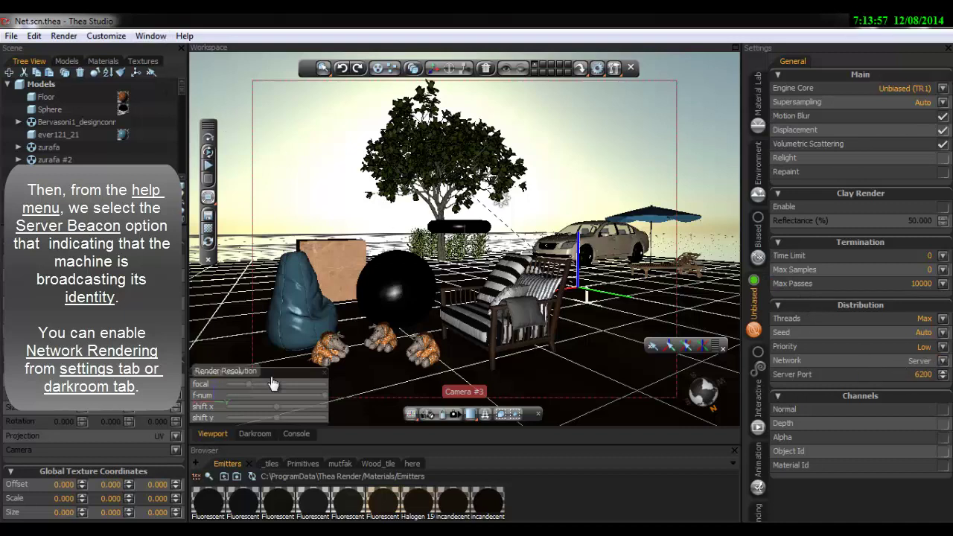
pyautogui.click(272, 433)
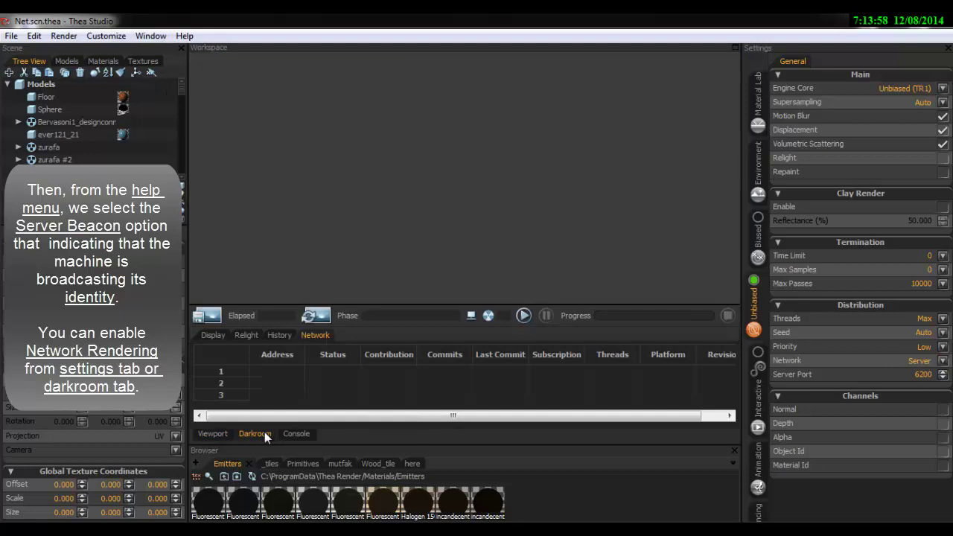
pyautogui.click(522, 314)
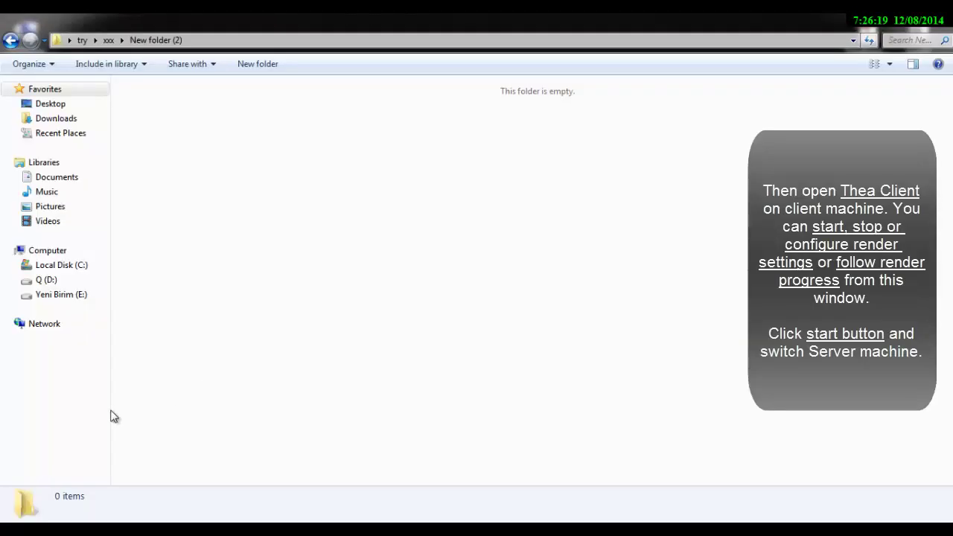
# Launch Thea Client by searching 'thea' in the Start menu
pyautogui.click(22, 521)
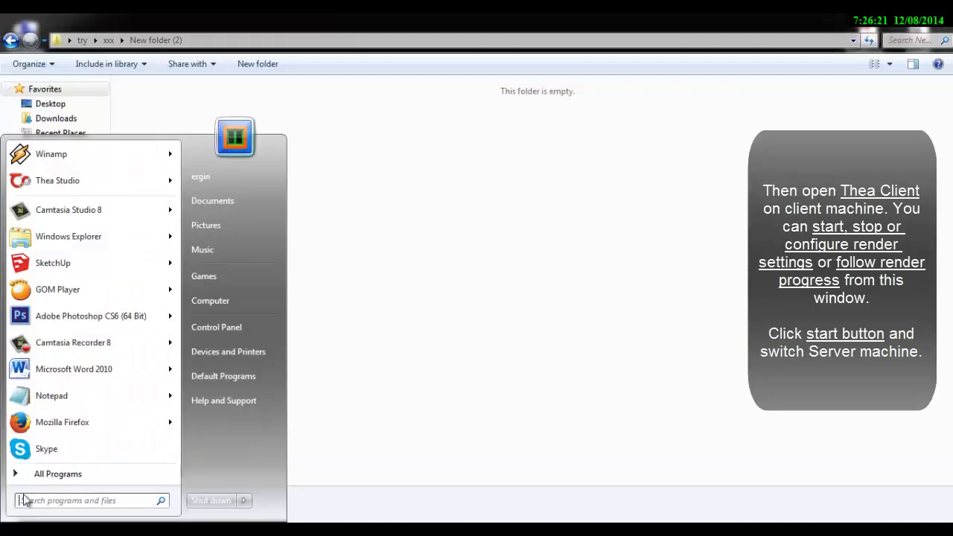
pyautogui.write('thea')
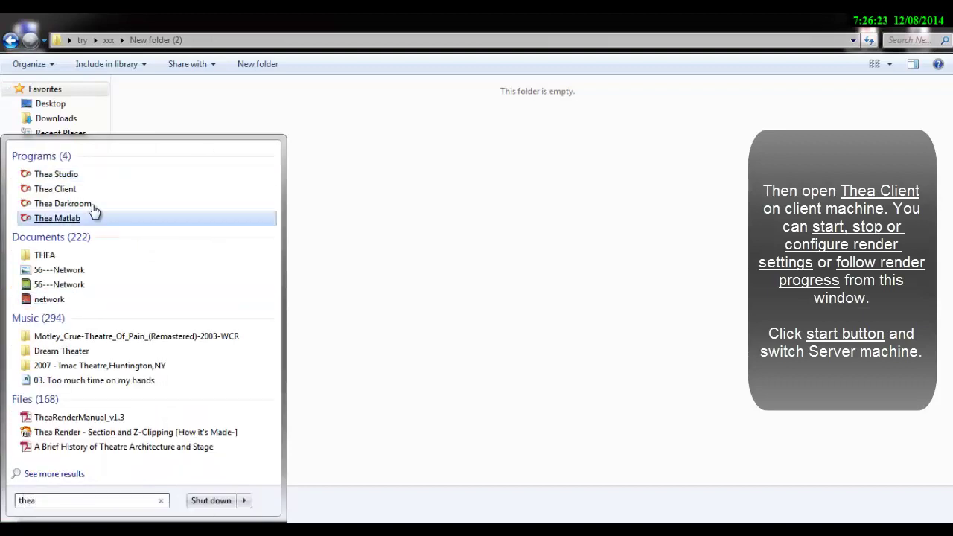
pyautogui.click(54, 188)
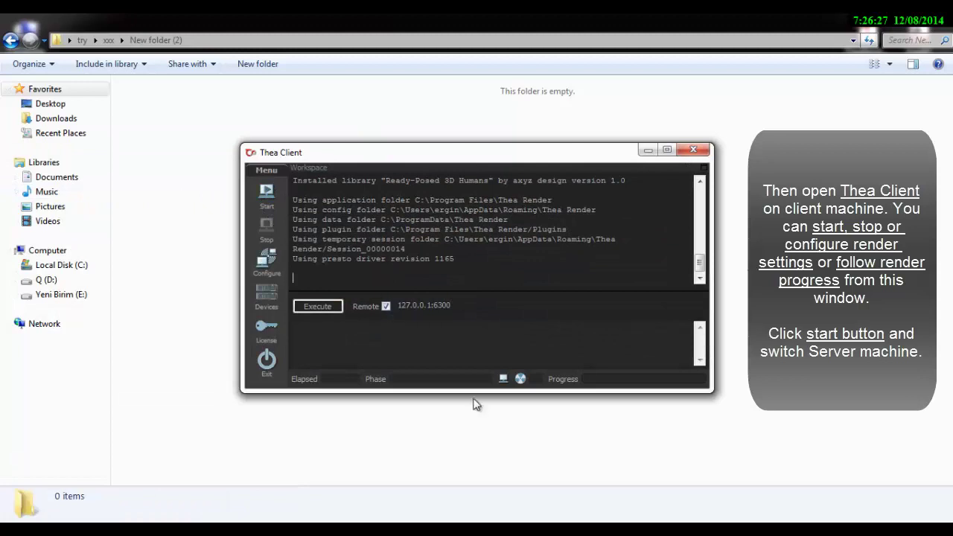
# Confirm the client's Server Scan stays Auto (All), then close the configuration unchanged
pyautogui.click(274, 265)
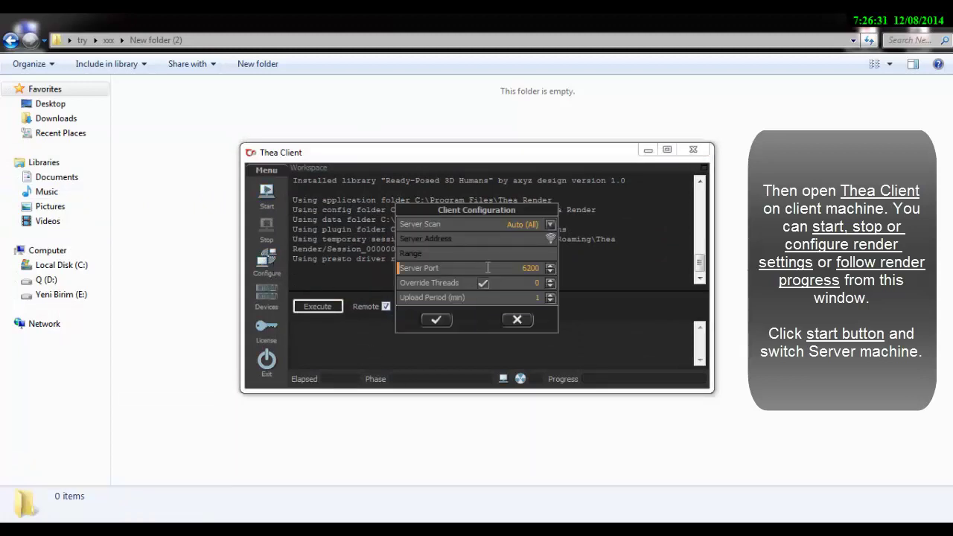
pyautogui.click(545, 221)
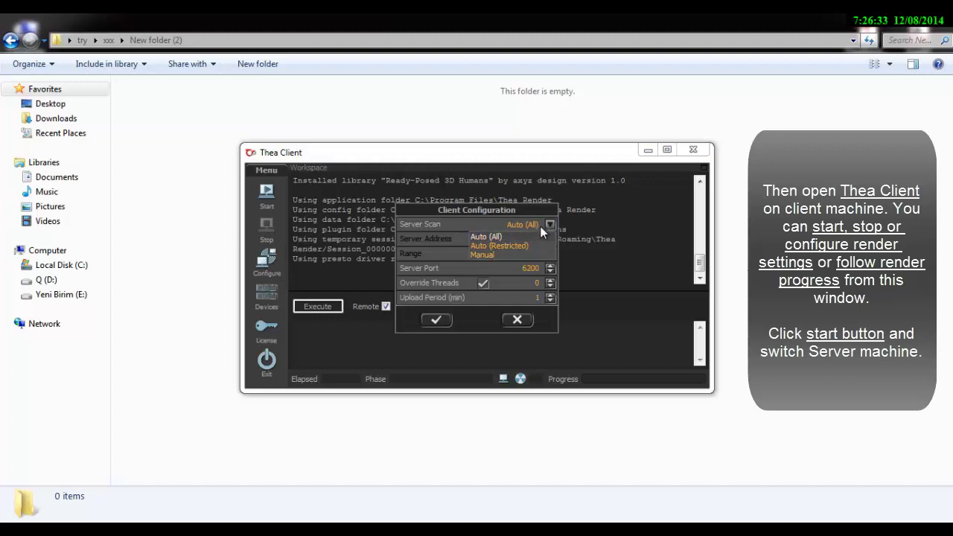
pyautogui.click(550, 224)
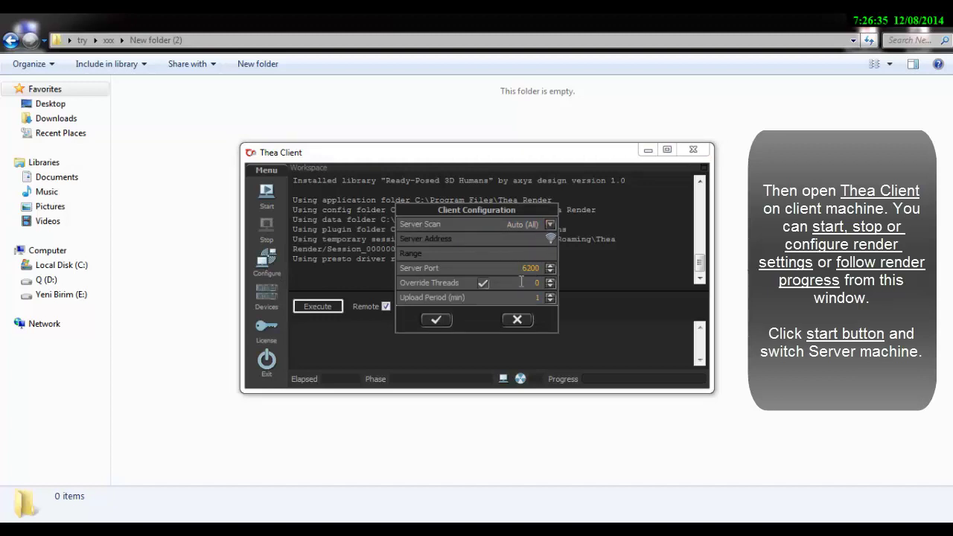
pyautogui.click(517, 319)
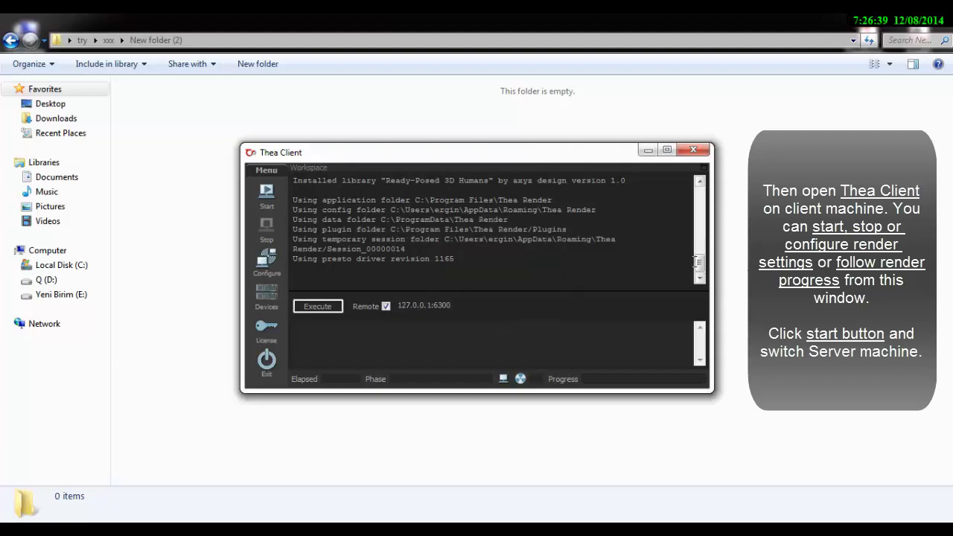
pyautogui.moveTo(699, 262)
pyautogui.mouseDown()
pyautogui.moveTo(700, 229)
pyautogui.moveTo(699, 262)
pyautogui.mouseUp()
# Start rendering in Thea Client and confirm Thea Studio's Start Render dialog with OK
pyautogui.click(261, 193)
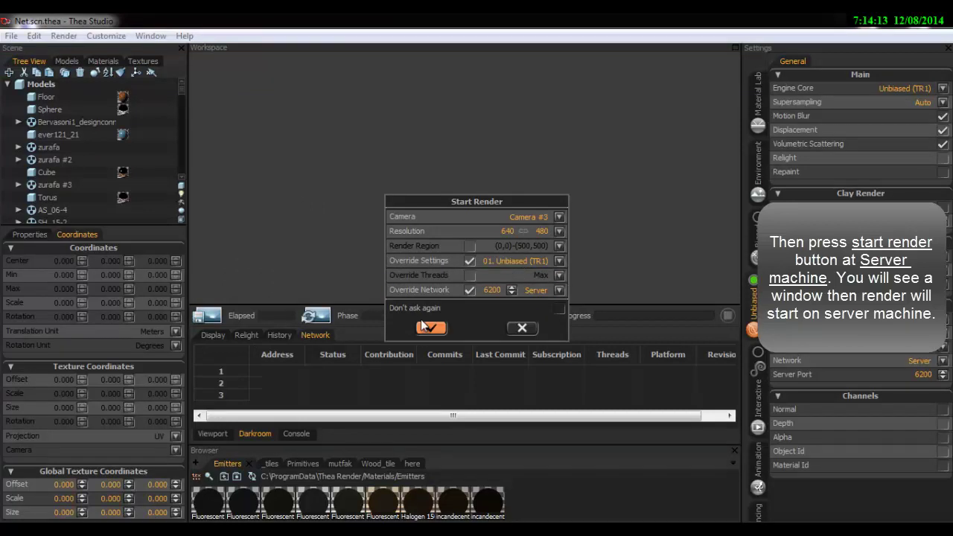
pyautogui.click(430, 328)
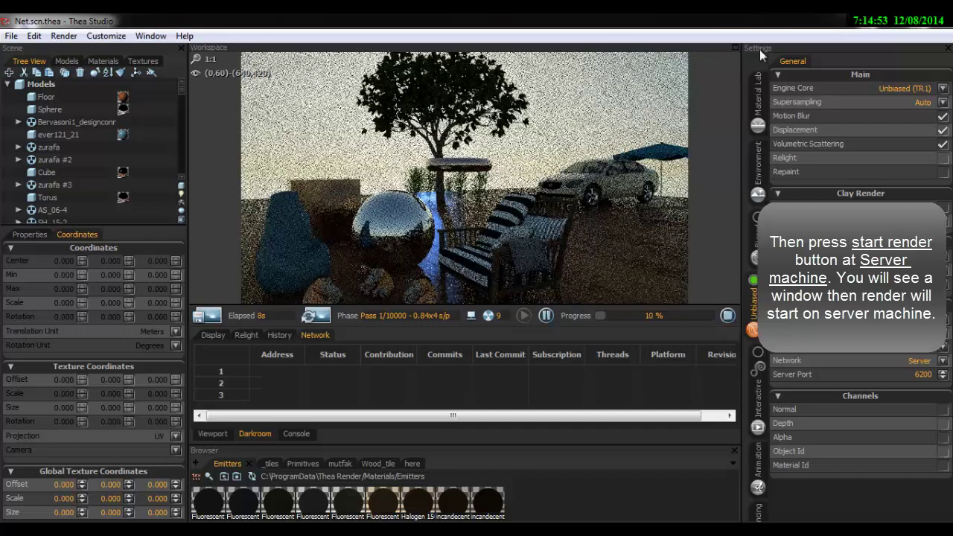
# Maximize the render workspace and inspect the localhost row in the Darkroom Network table
pyautogui.click(736, 47)
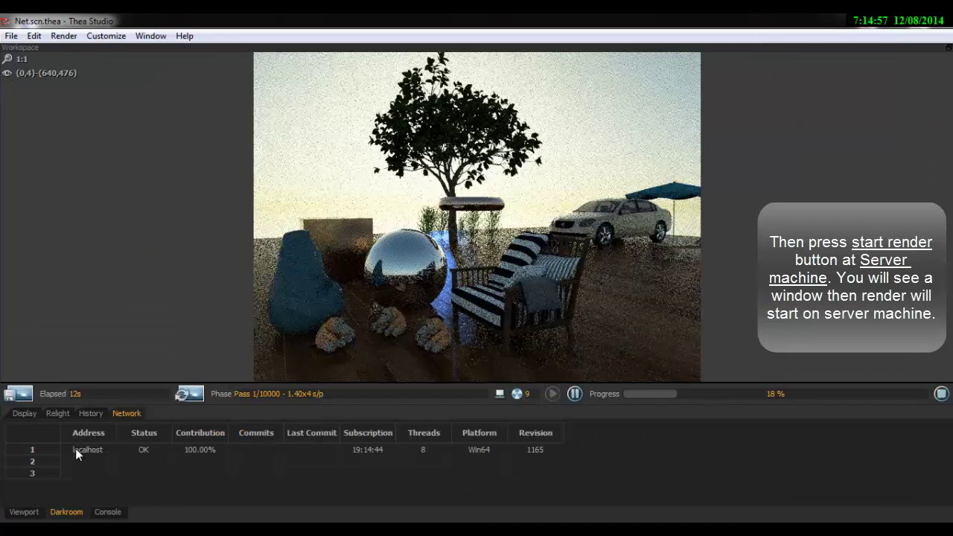
pyautogui.click(101, 453)
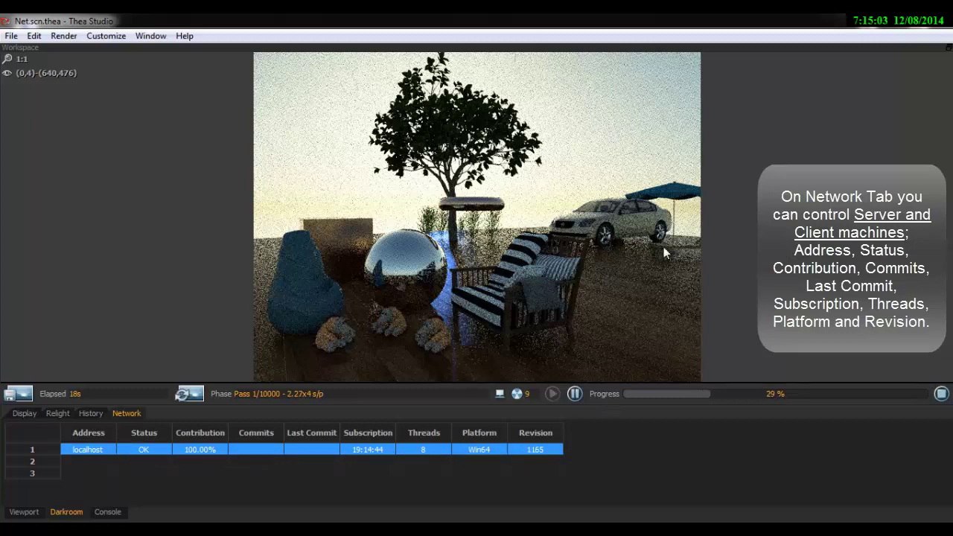
pyautogui.click(495, 205)
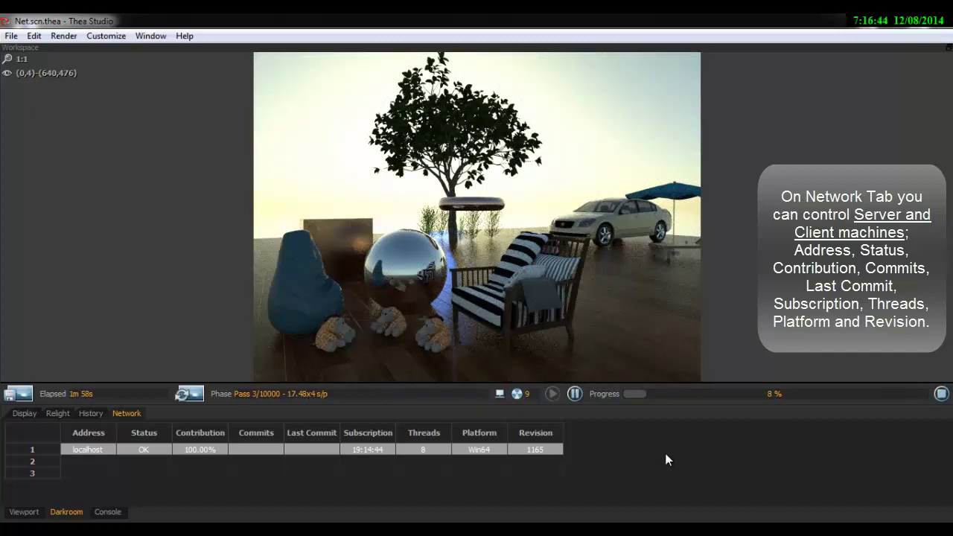
pyautogui.click(186, 450)
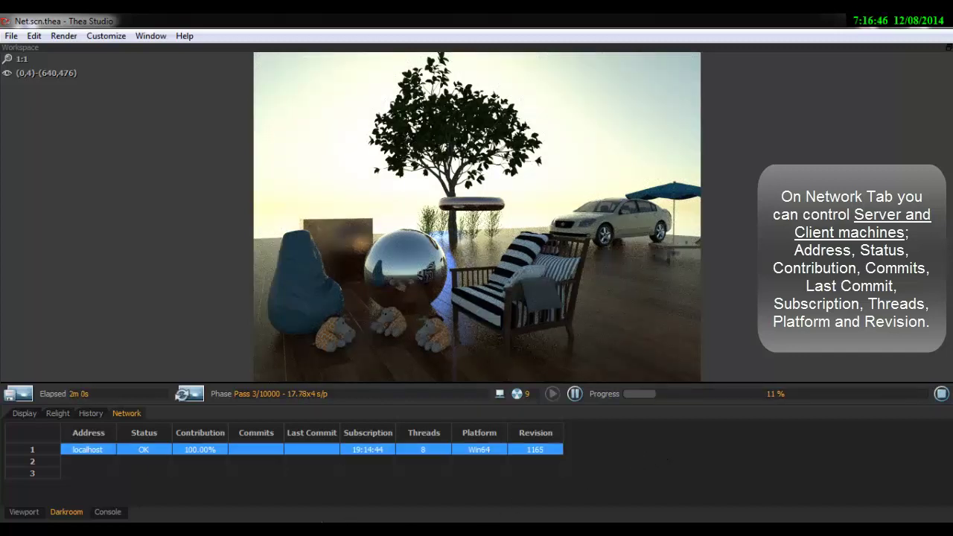
pyautogui.click(101, 461)
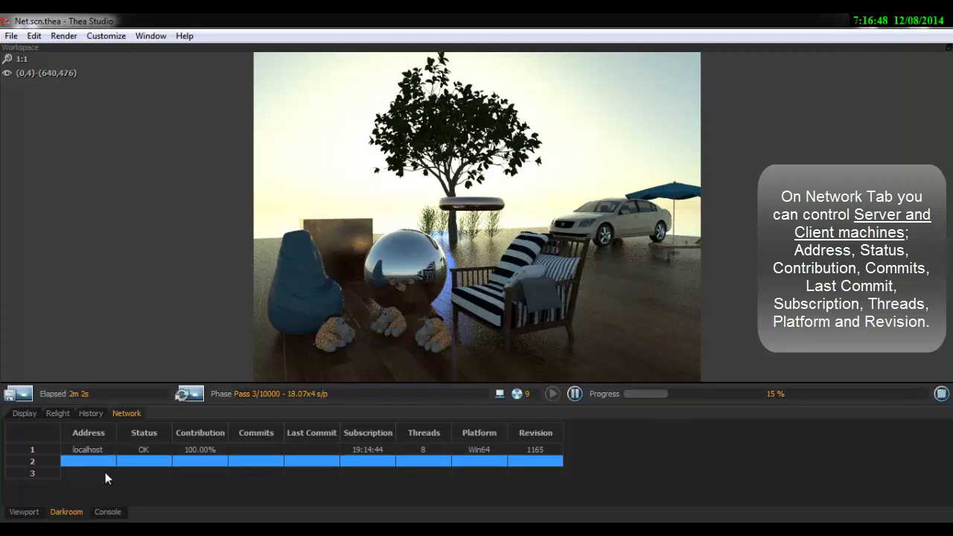
# Select the newly joined client machine's row beneath localhost in the Network table
pyautogui.click(168, 474)
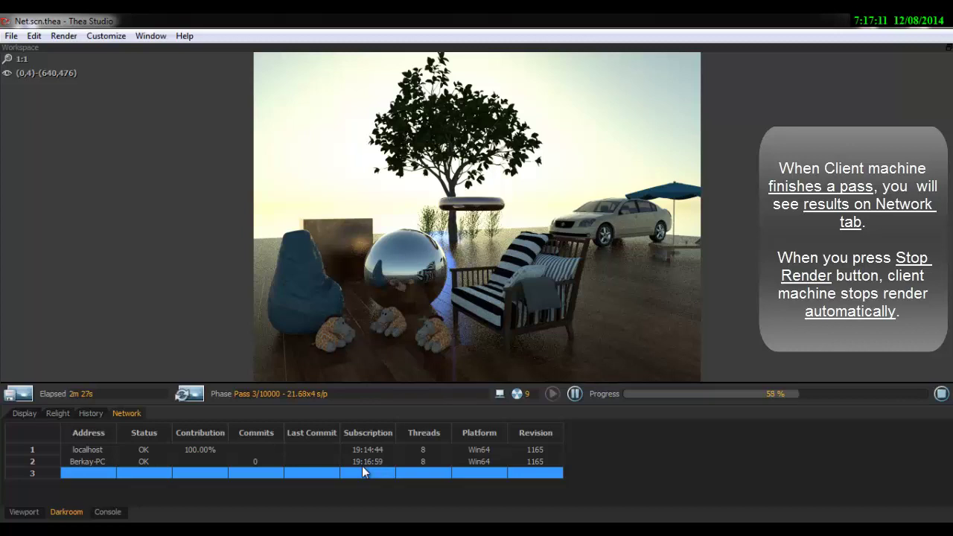
pyautogui.click(106, 462)
pyautogui.click(106, 448)
pyautogui.click(109, 461)
pyautogui.click(114, 474)
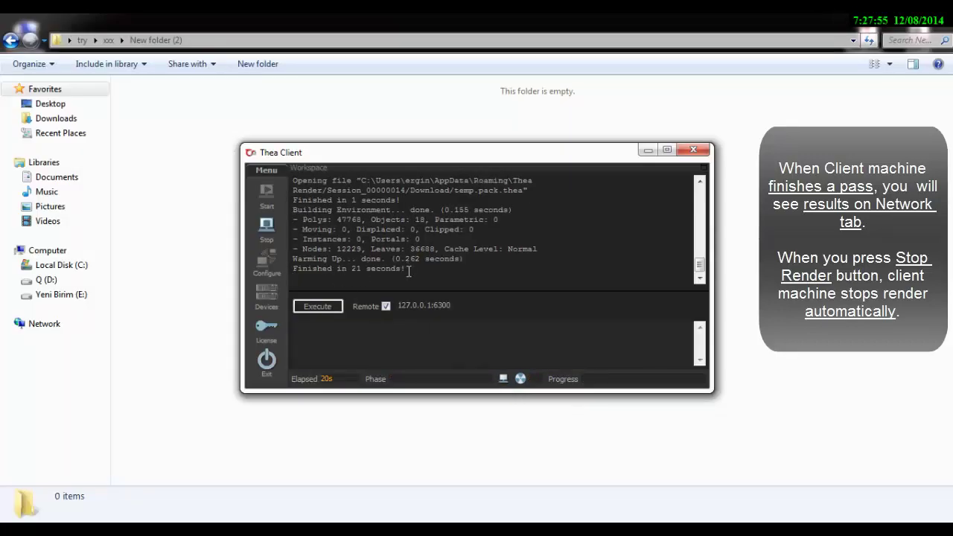
# Highlight the 'Warming Up... done.' line in Thea Client's console log
pyautogui.moveTo(407, 269)
pyautogui.mouseDown()
pyautogui.moveTo(298, 269)
pyautogui.moveTo(391, 258)
pyautogui.mouseUp()
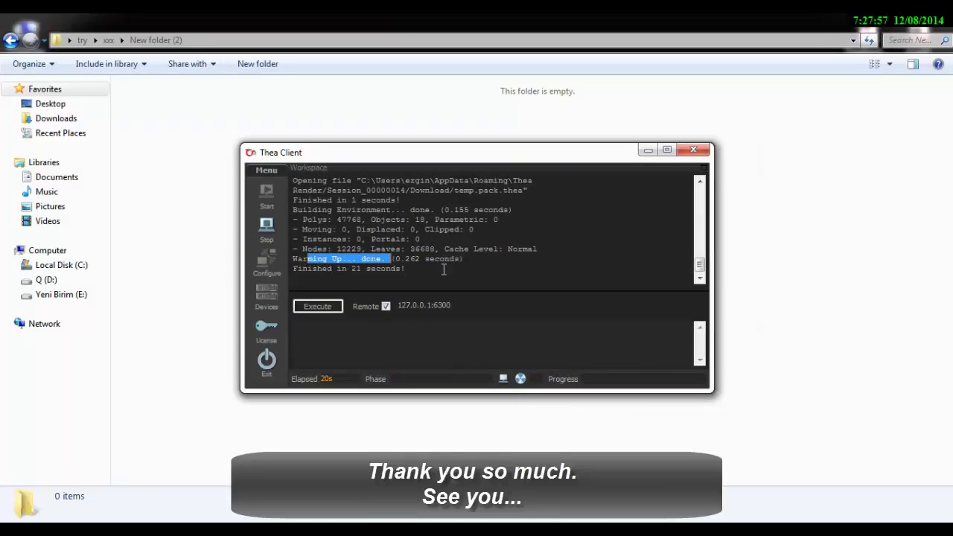